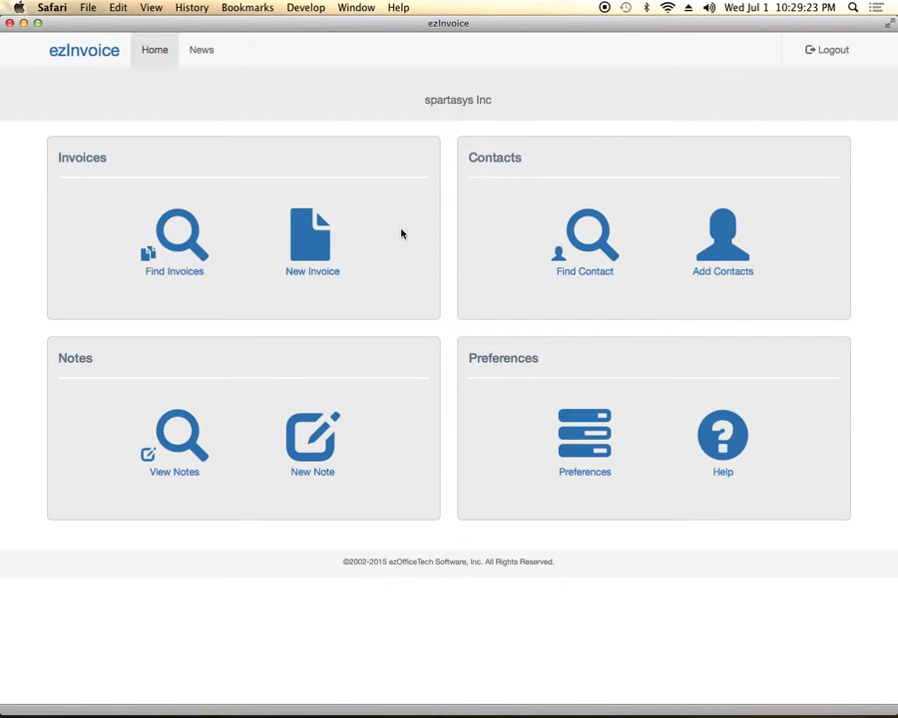
# Start a new invoice, look at the optional shipping address fields in its customer form, and return to the home page
pyautogui.click(310, 247)
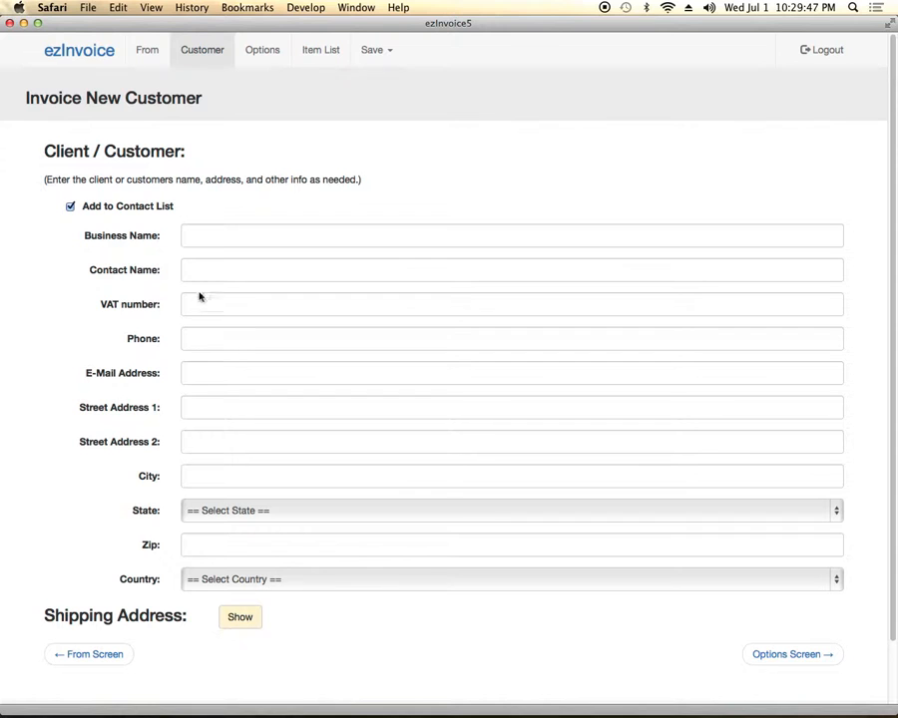
pyautogui.click(237, 619)
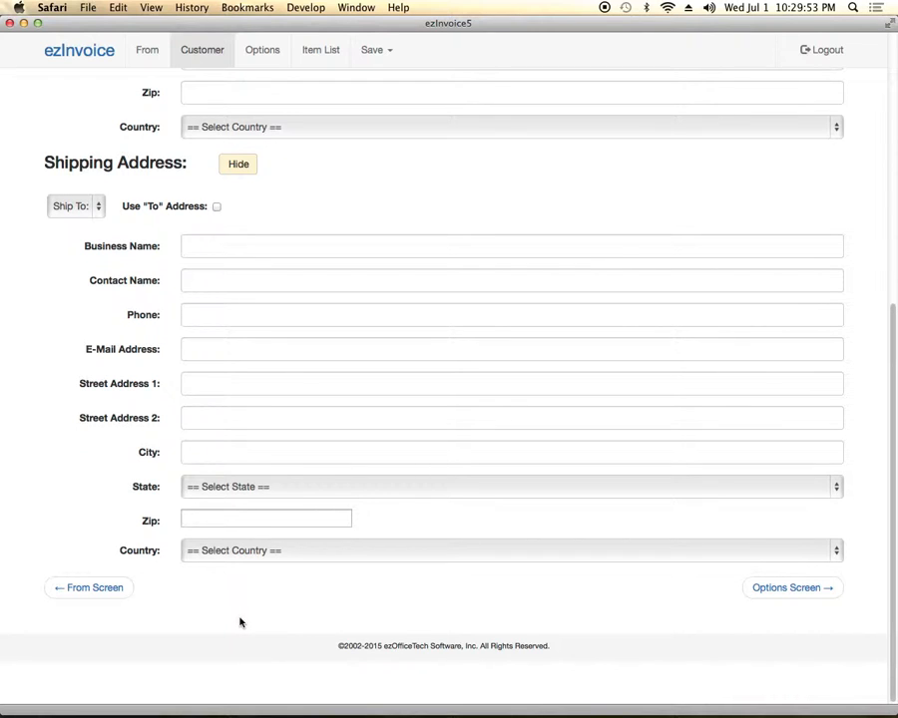
pyautogui.click(237, 164)
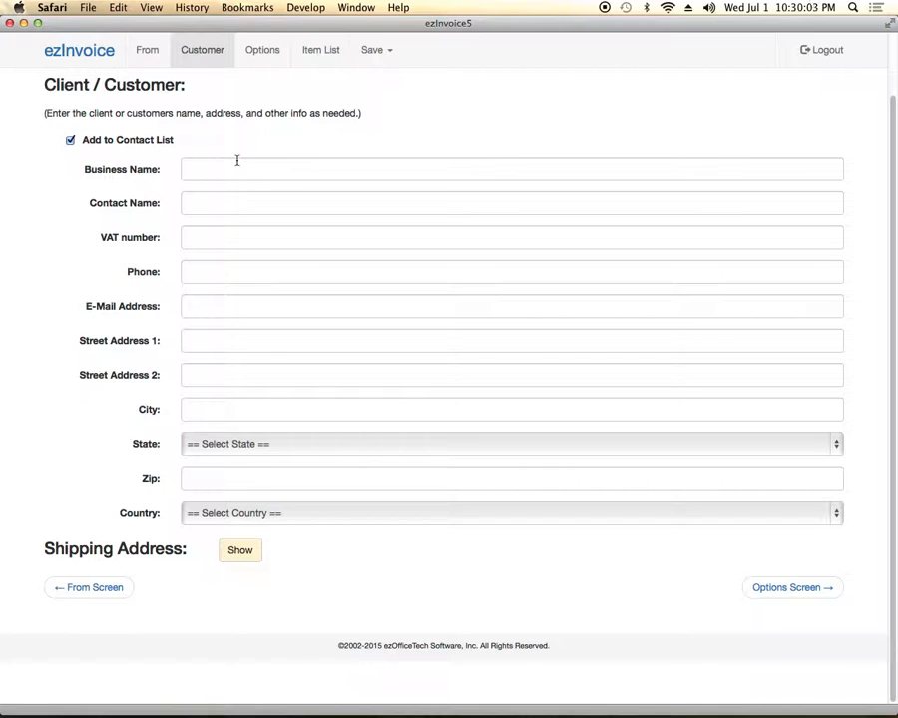
pyautogui.click(82, 55)
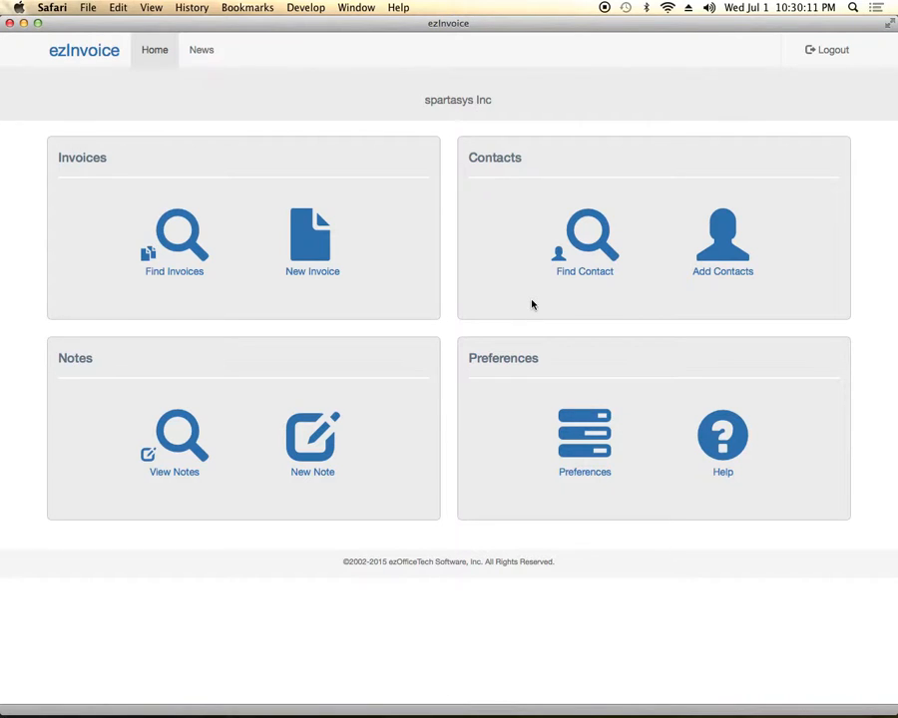
# Open the form for adding a contact, review all its fields, and return to the home page
pyautogui.click(724, 255)
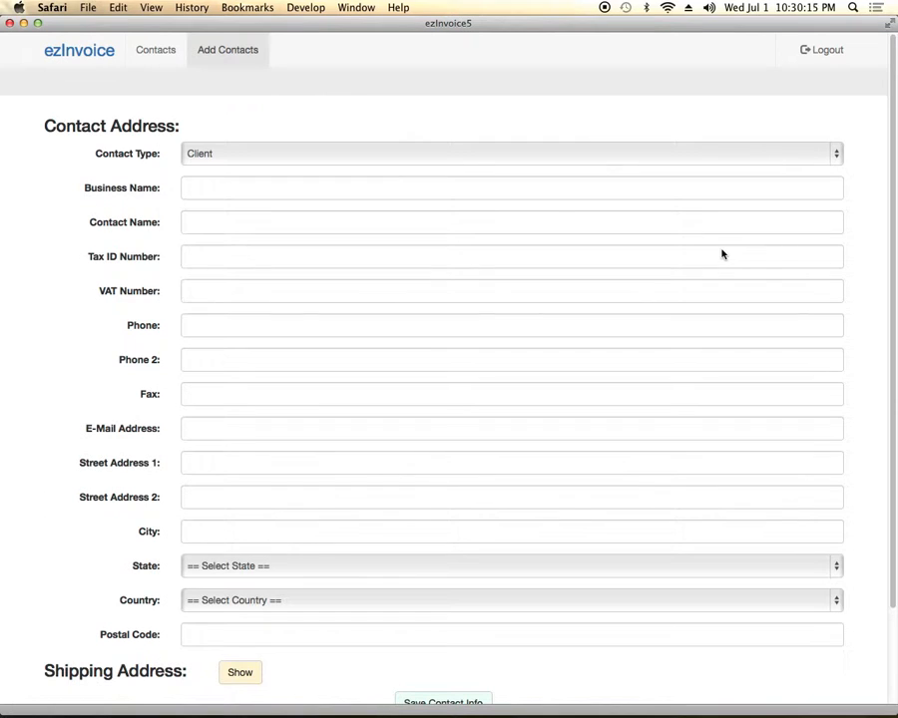
pyautogui.scroll(-3, 427, 357)
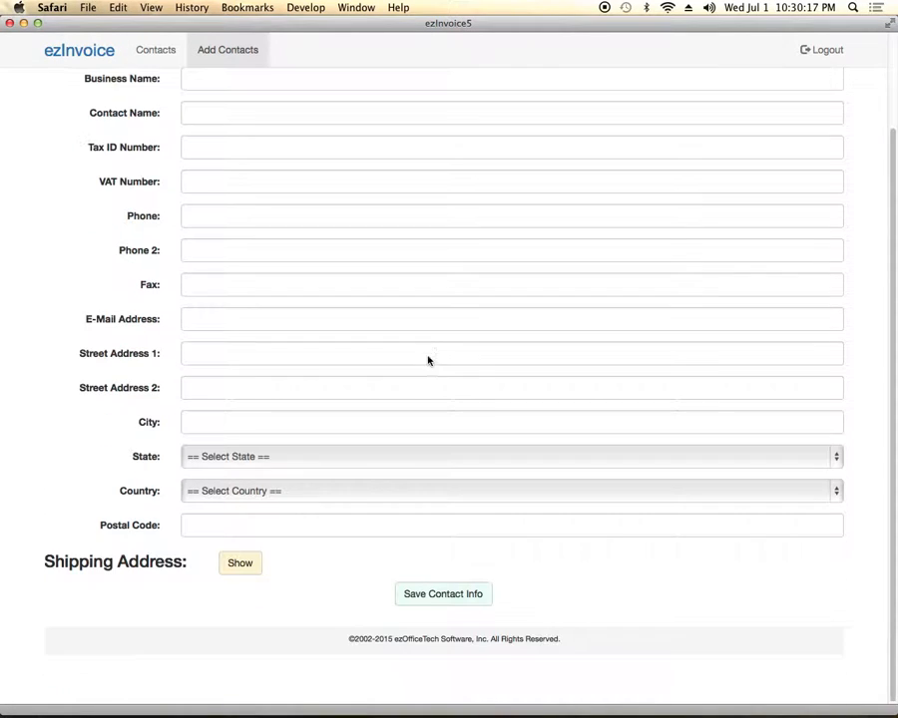
pyautogui.scroll(3, 427, 356)
pyautogui.scroll(-3, 427, 356)
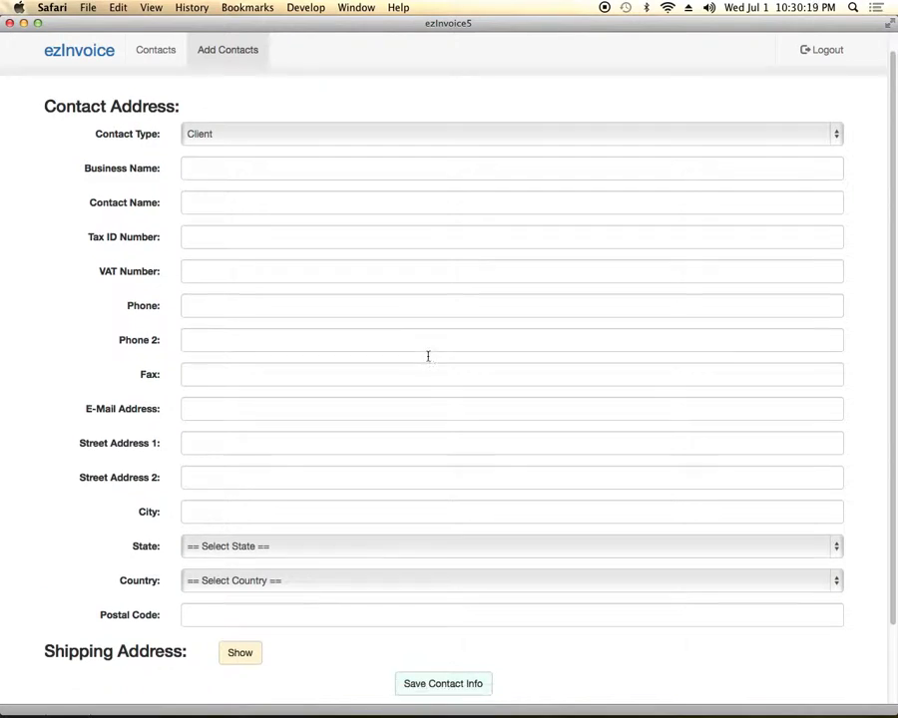
pyautogui.scroll(3, 427, 356)
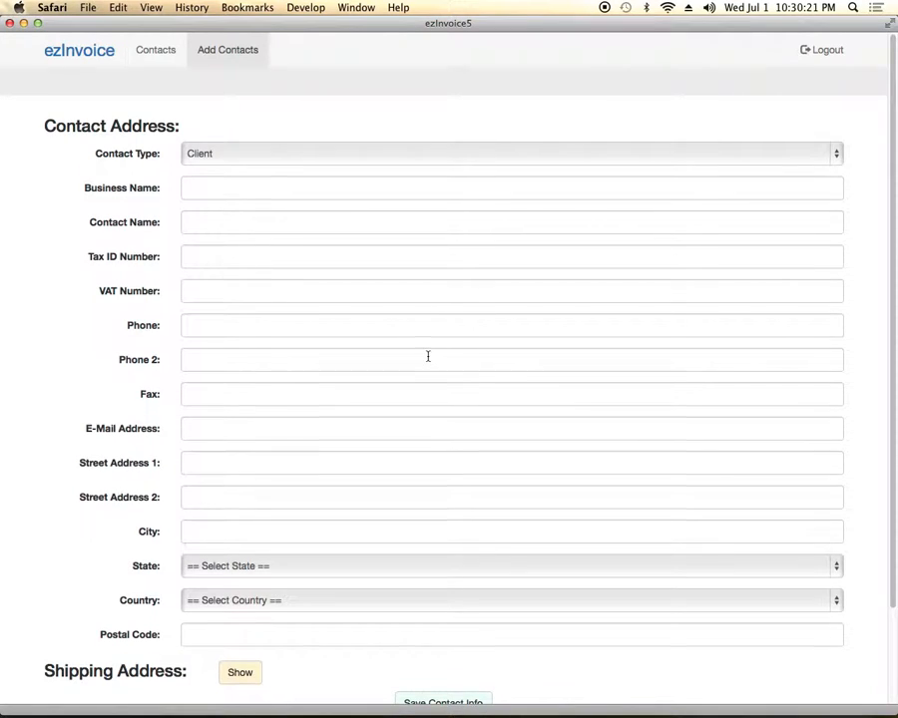
pyautogui.scroll(-3, 427, 356)
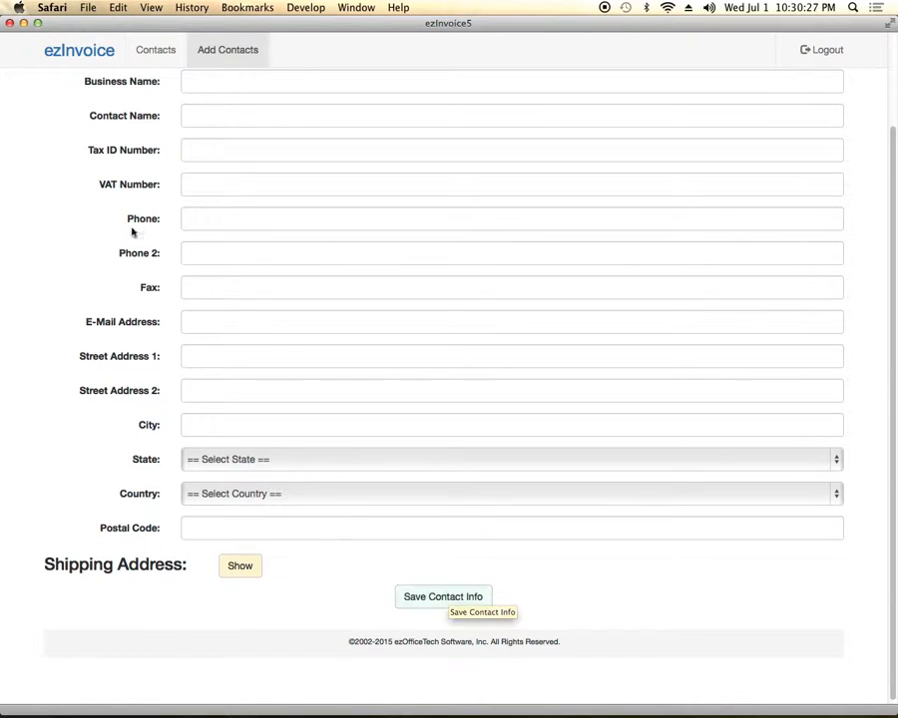
pyautogui.click(72, 52)
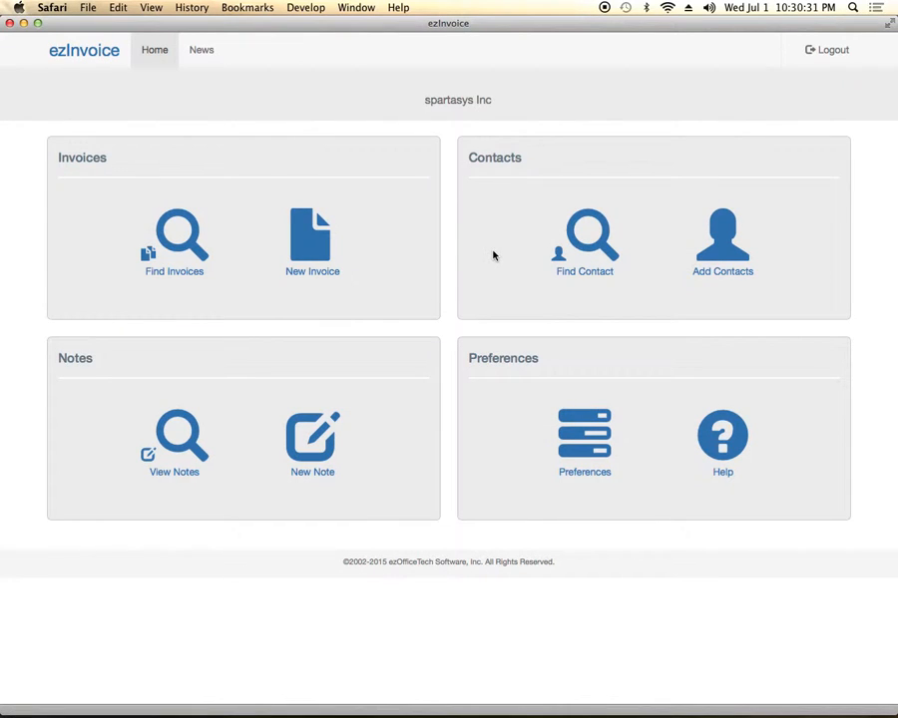
# Search the existing contacts by single letters, trying w, k and a
pyautogui.click(590, 244)
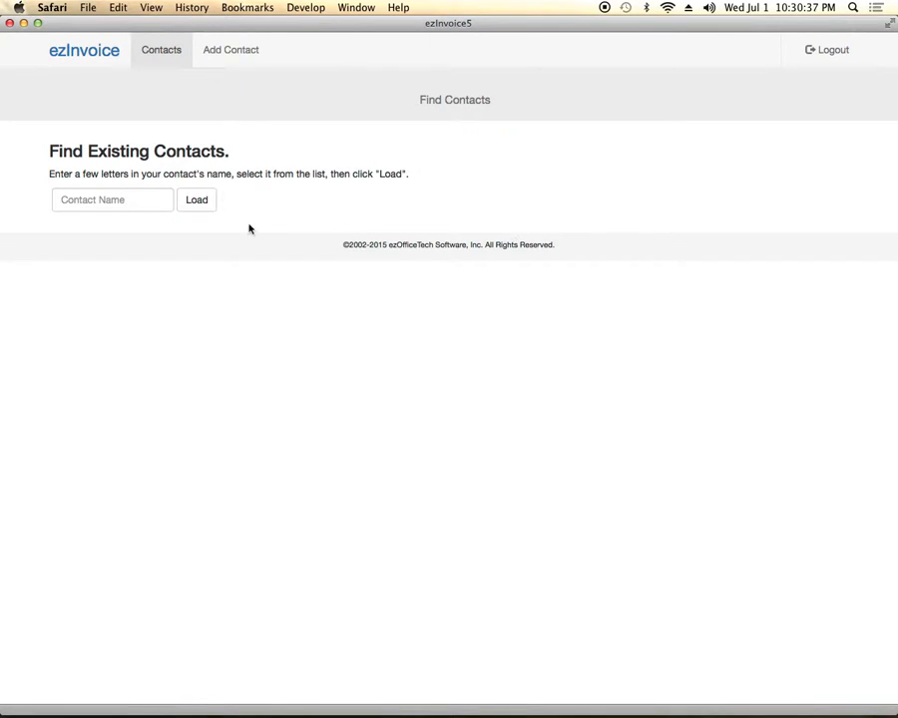
pyautogui.click(119, 201)
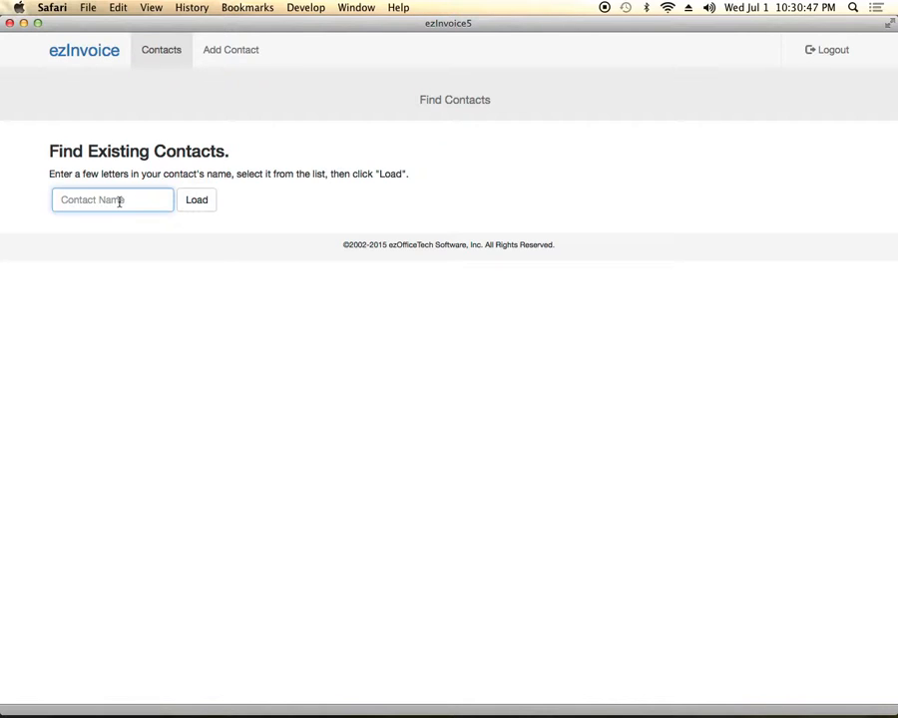
pyautogui.write('w')
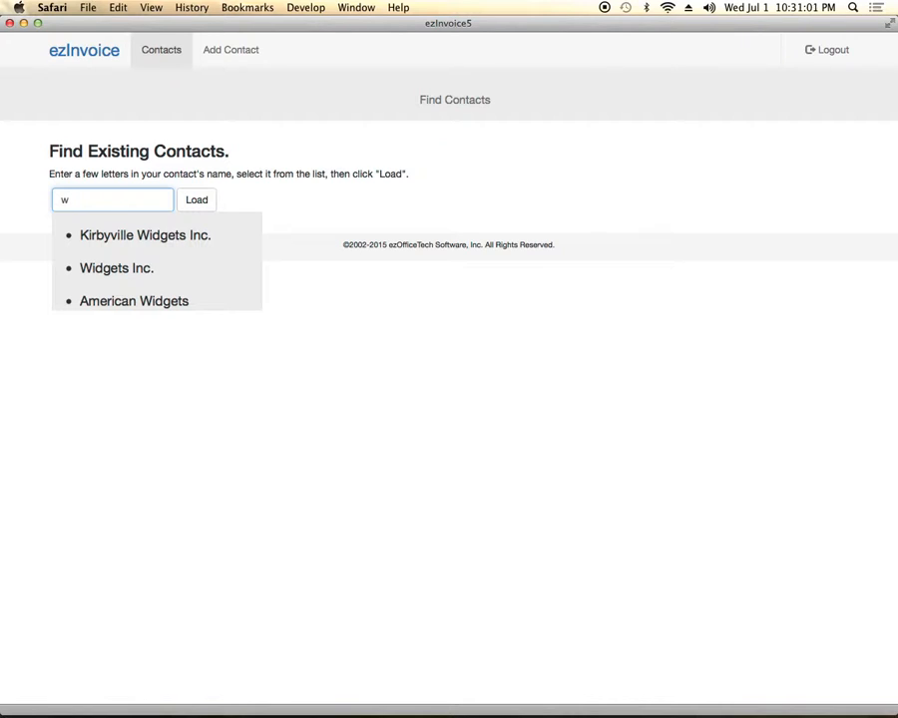
pyautogui.press('BackSpace')
pyautogui.write('k')
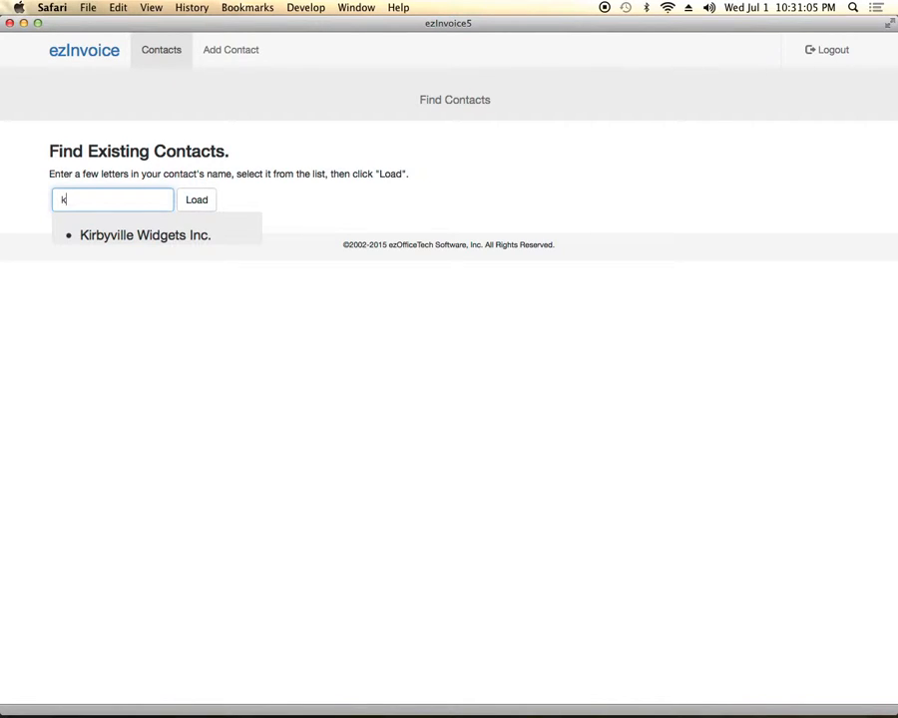
pyautogui.press('BackSpace')
pyautogui.write('a')
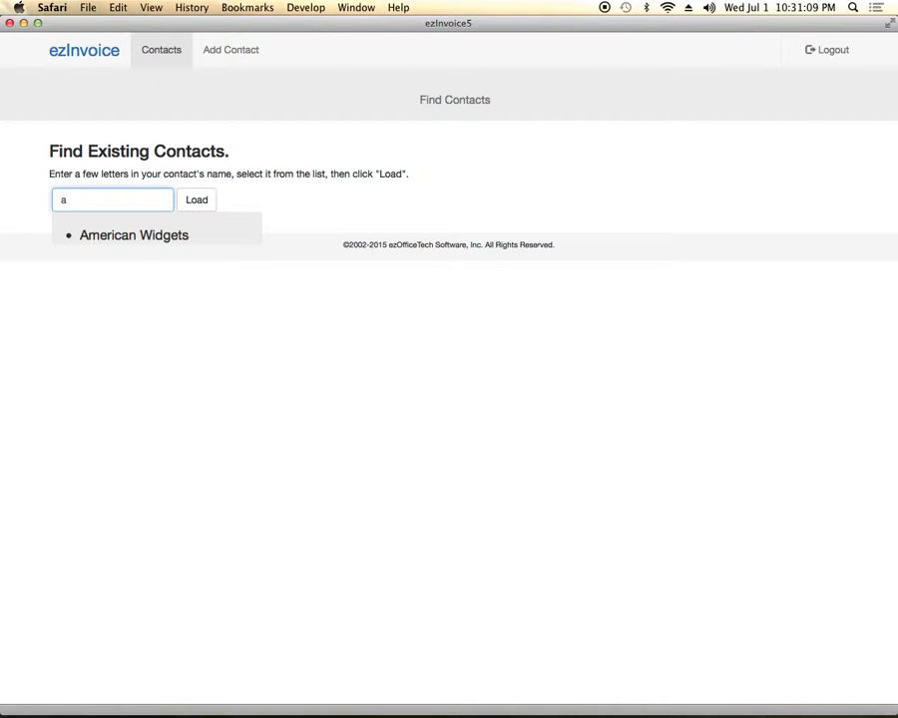
pyautogui.press('BackSpace')
pyautogui.write('k')
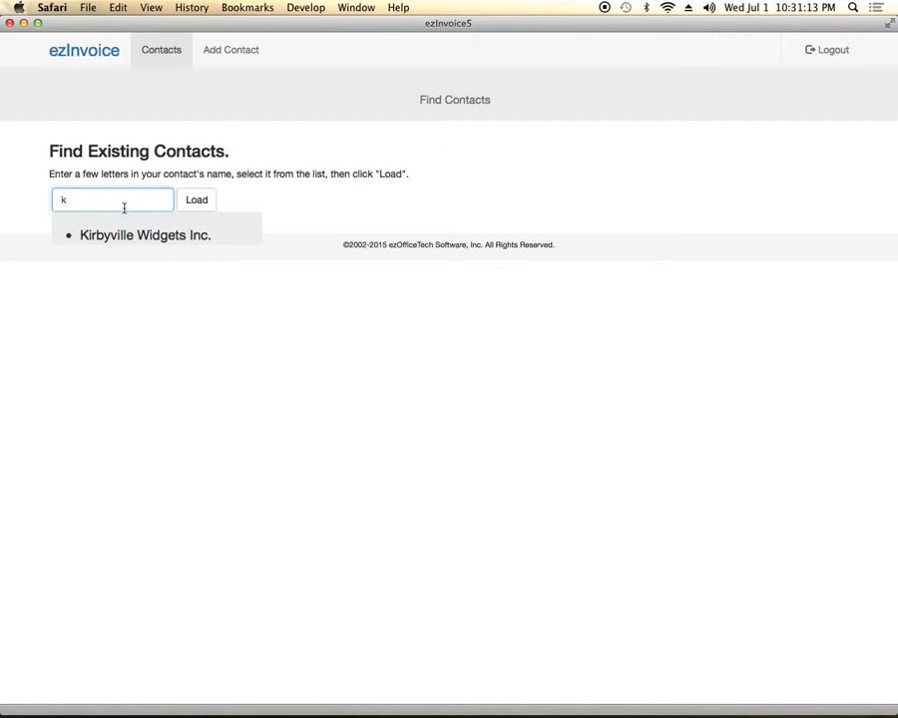
# Search the existing contacts for "w" and load the Kirbyville Widgets Inc. record
pyautogui.write('i')
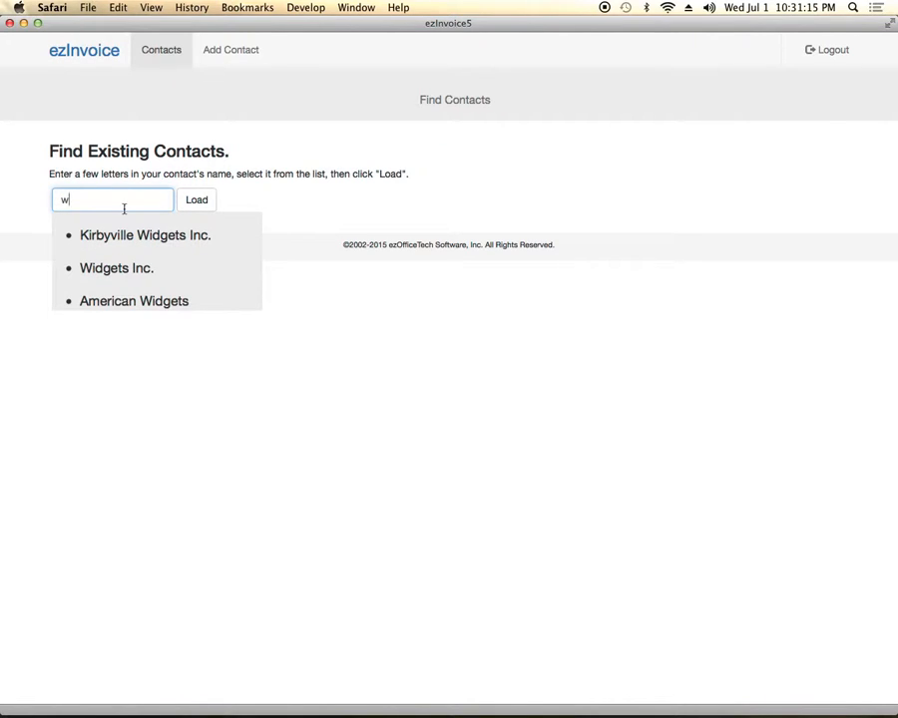
pyautogui.click(138, 236)
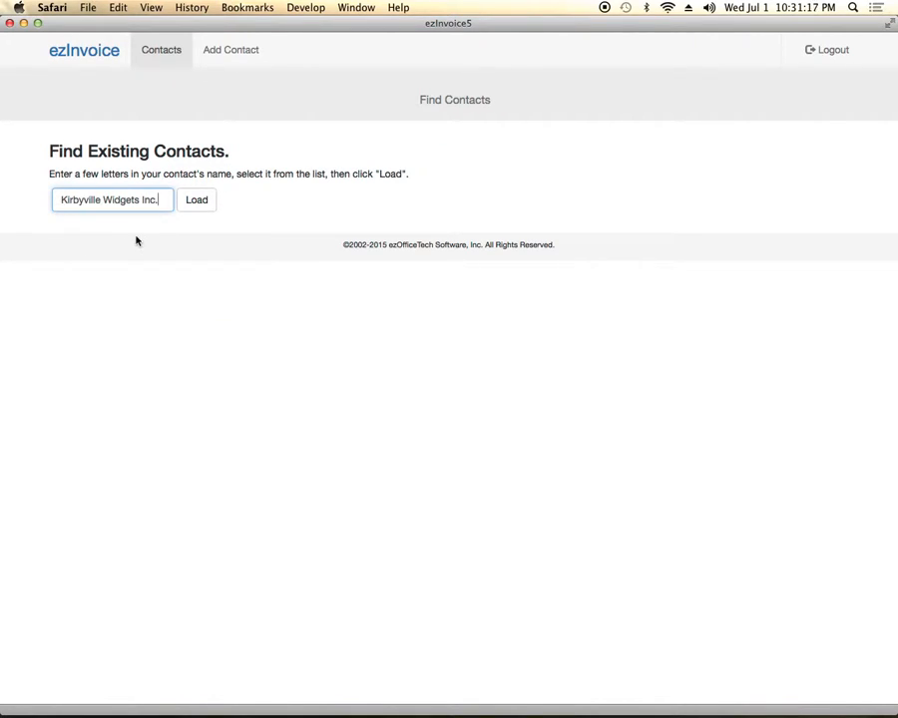
pyautogui.click(197, 203)
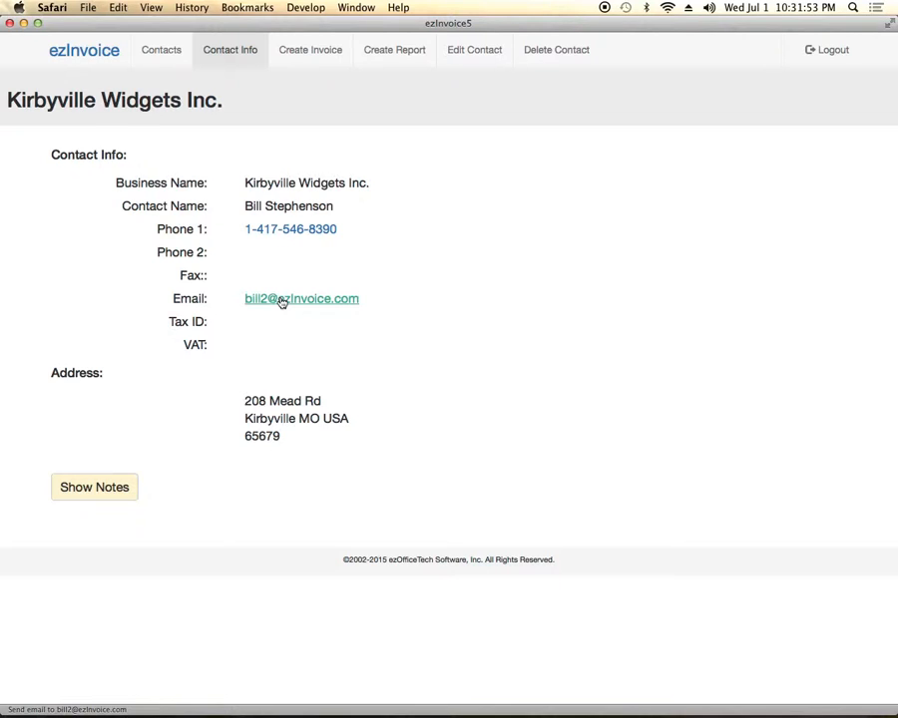
# Show the notes stored for Kirbyville Widgets Inc. and save them
pyautogui.click(101, 487)
pyautogui.scroll(-3, 276, 493)
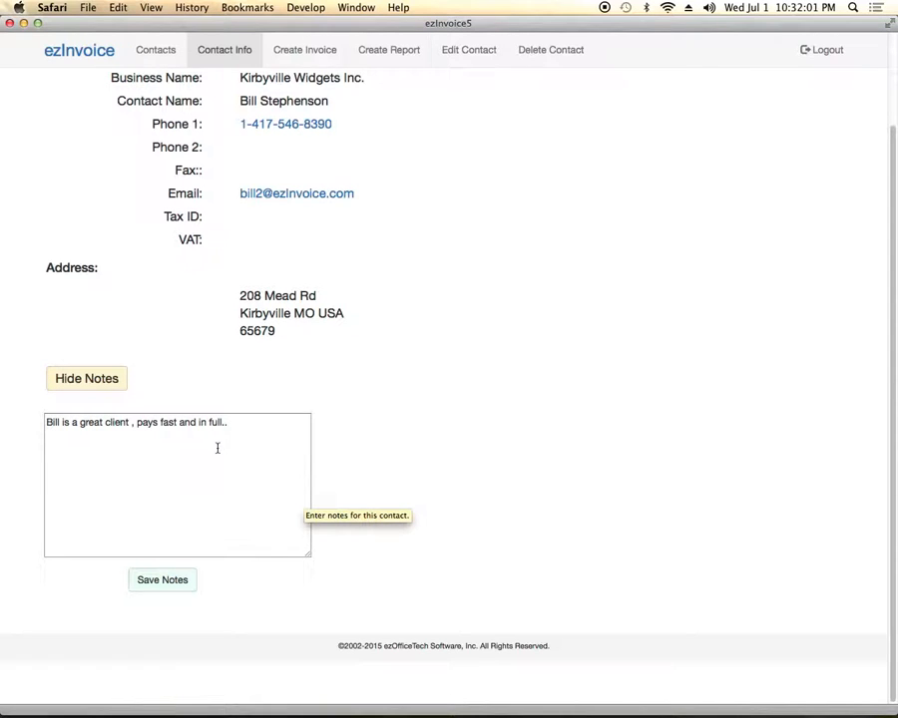
pyautogui.click(76, 381)
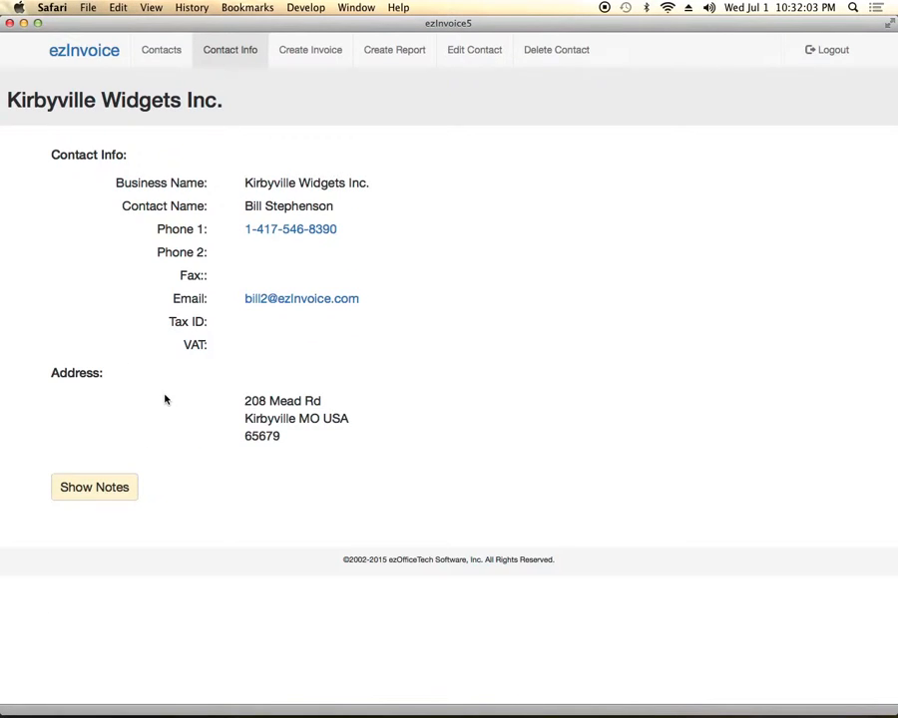
pyautogui.click(112, 486)
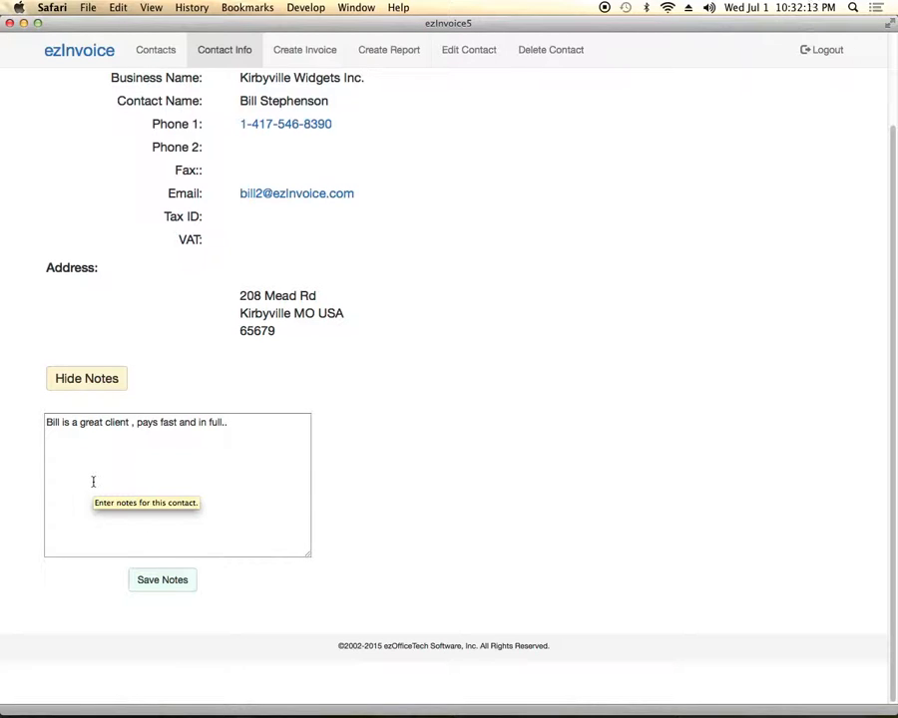
pyautogui.click(157, 581)
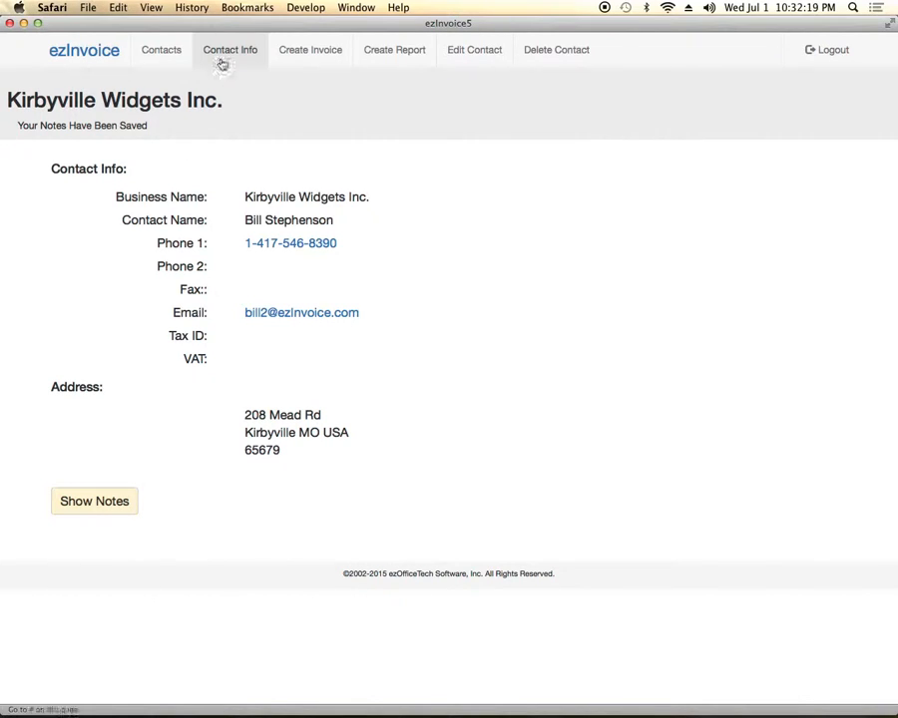
# Create an invoice from the Kirbyville Widgets Inc. contact, review its sender, customer, options and item list pages, and return to the home page
pyautogui.click(314, 53)
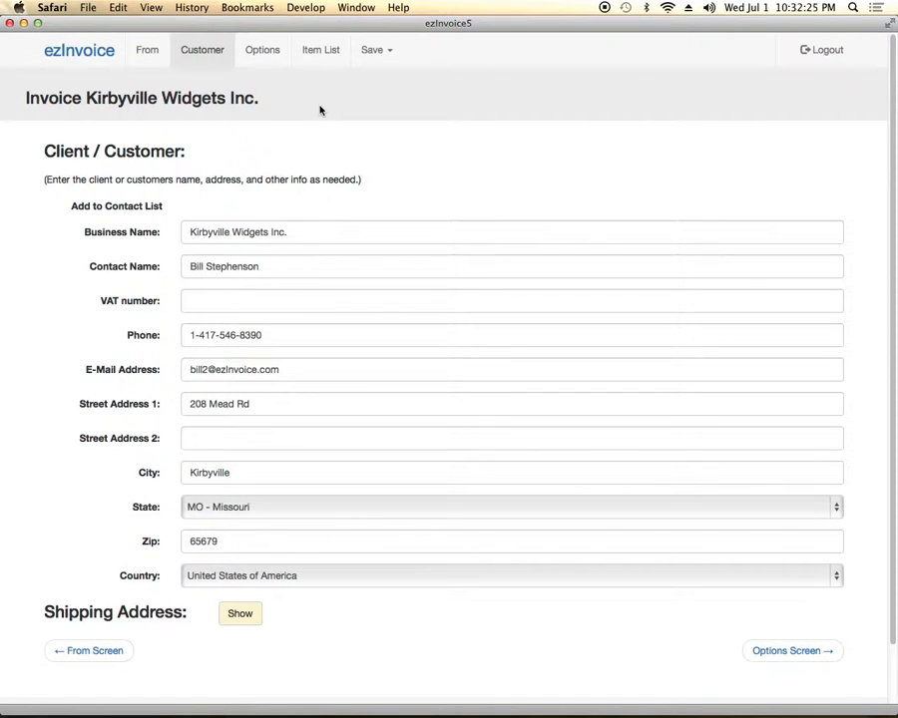
pyautogui.click(148, 50)
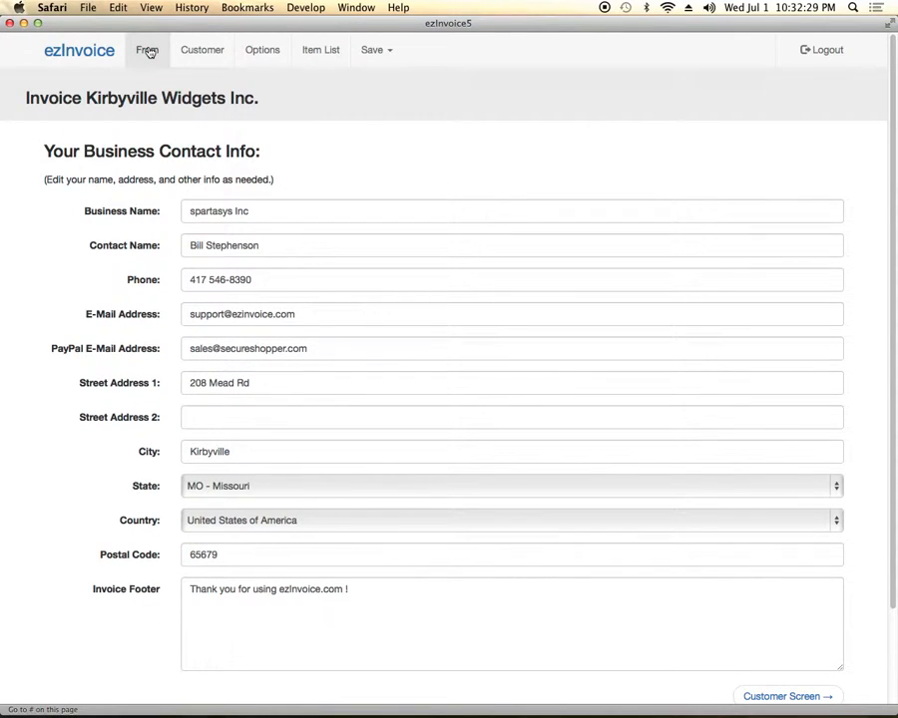
pyautogui.click(200, 56)
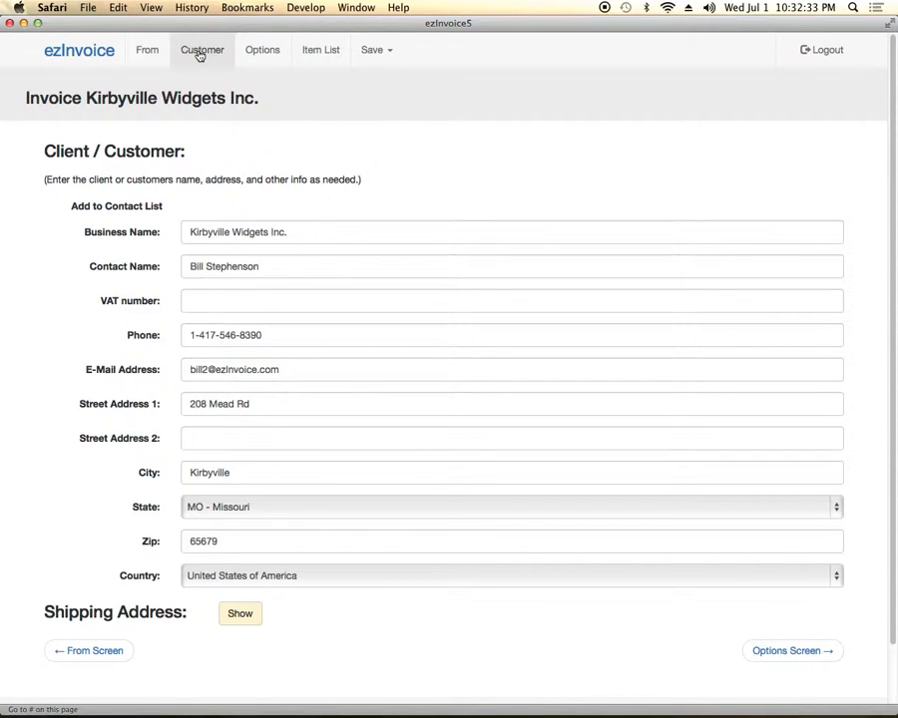
pyautogui.click(264, 56)
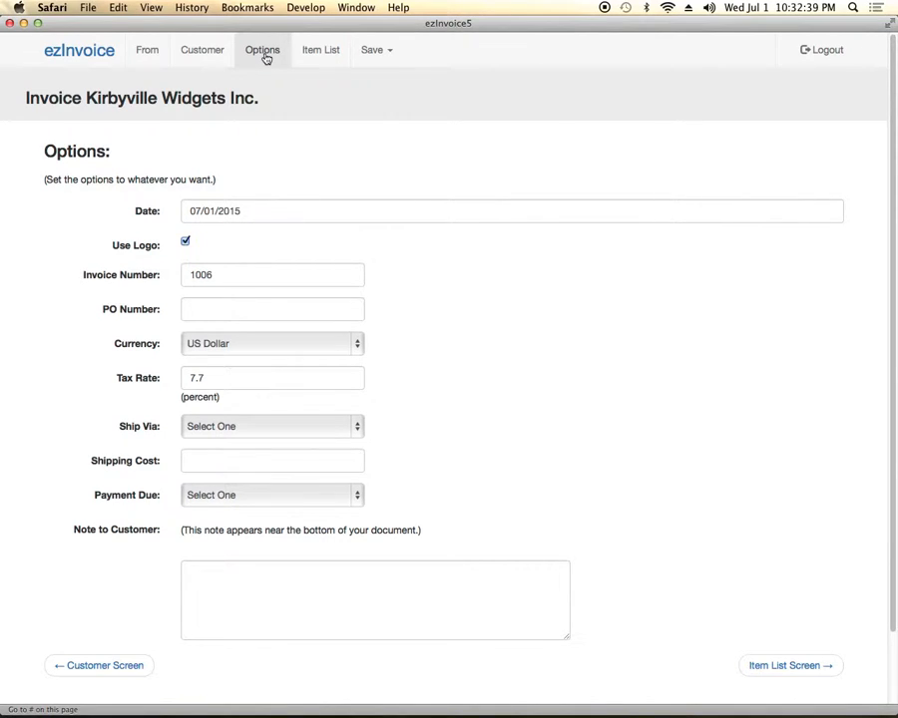
pyautogui.click(329, 52)
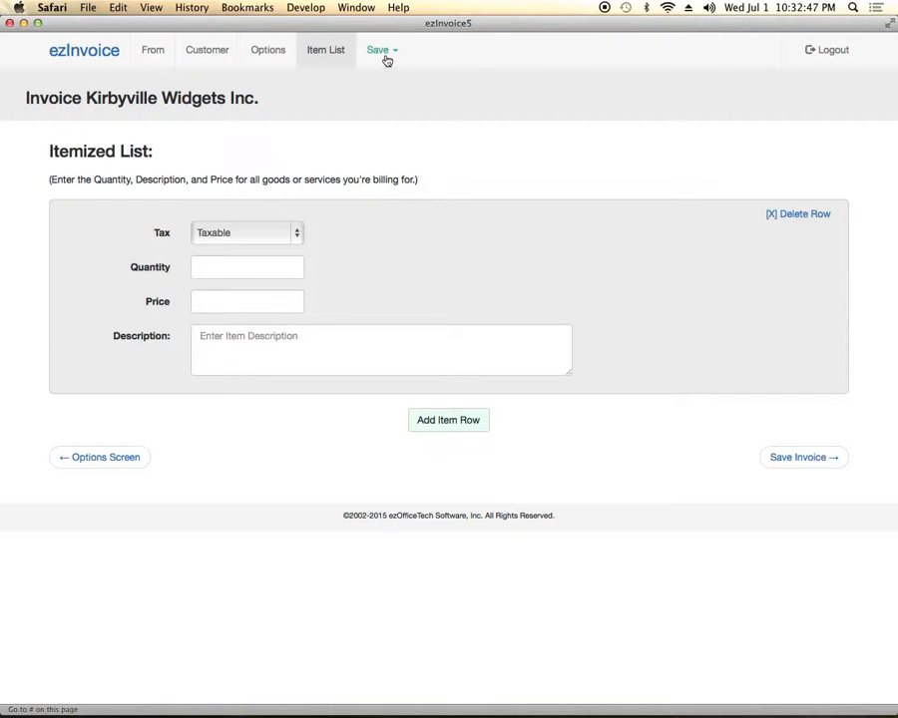
pyautogui.click(74, 50)
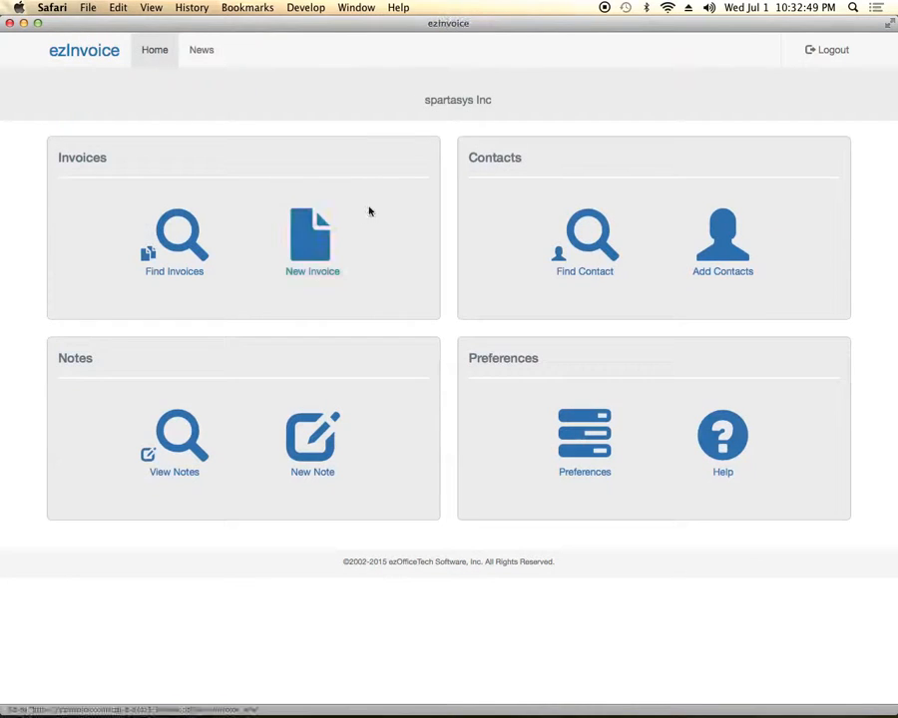
# Find the existing contact Kirbyville Widgets Inc. by searching for "k" and load its record
pyautogui.click(584, 240)
pyautogui.click(119, 200)
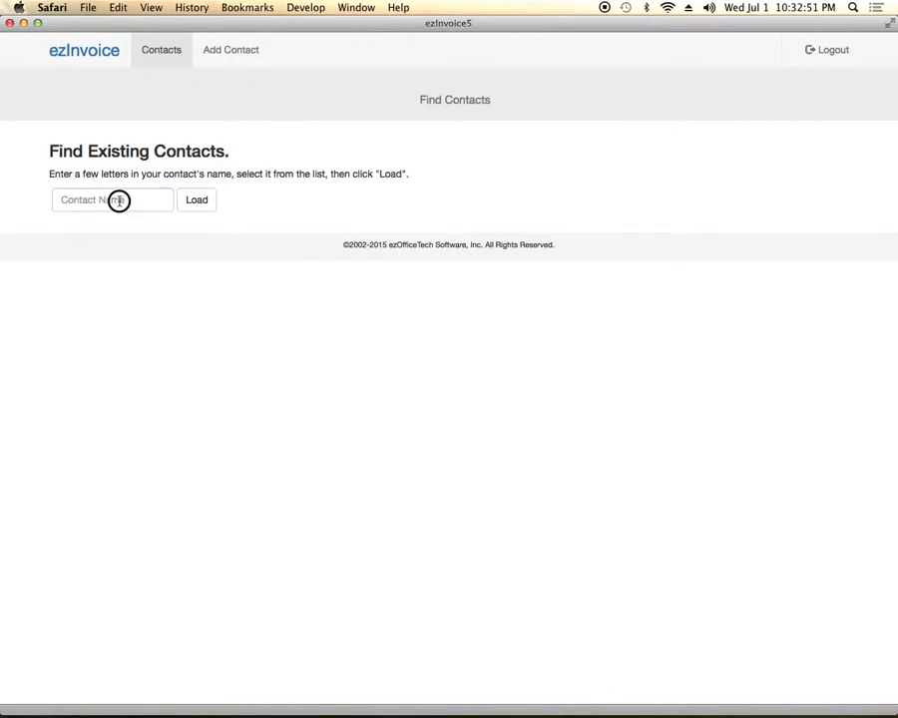
pyautogui.write('k')
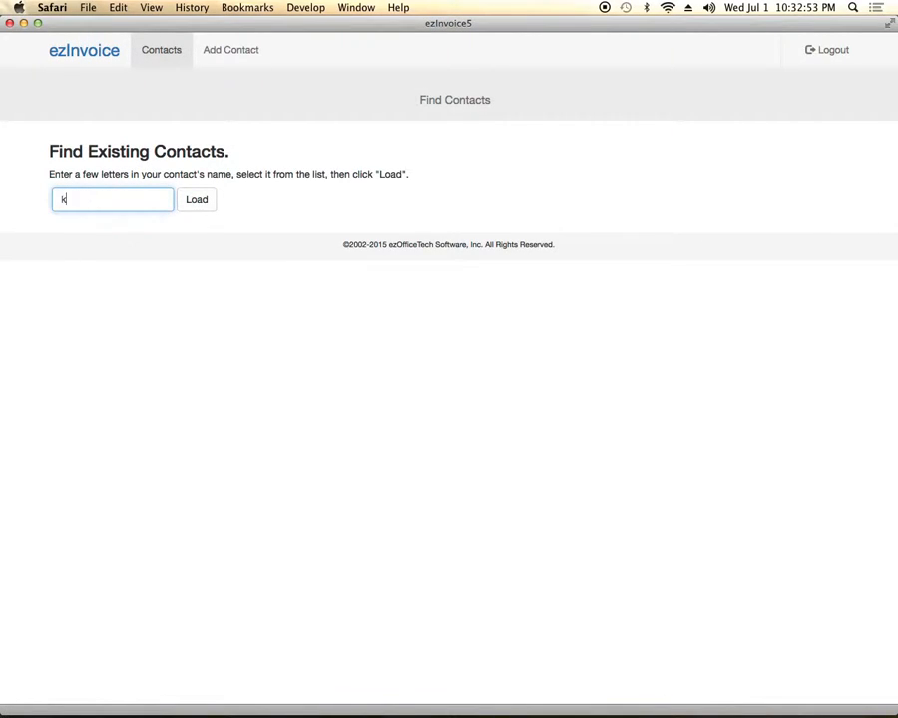
pyautogui.click(128, 229)
pyautogui.click(194, 202)
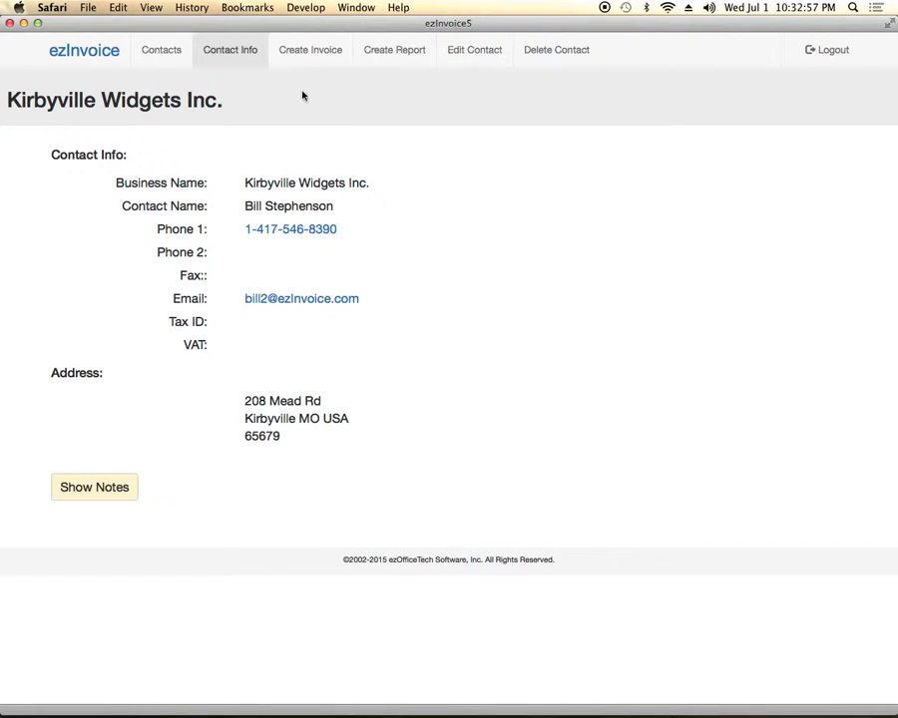
# Create an income report for Kirbyville Widgets Inc. covering the date range 06/01/2015 to 07/01/2015
pyautogui.click(394, 51)
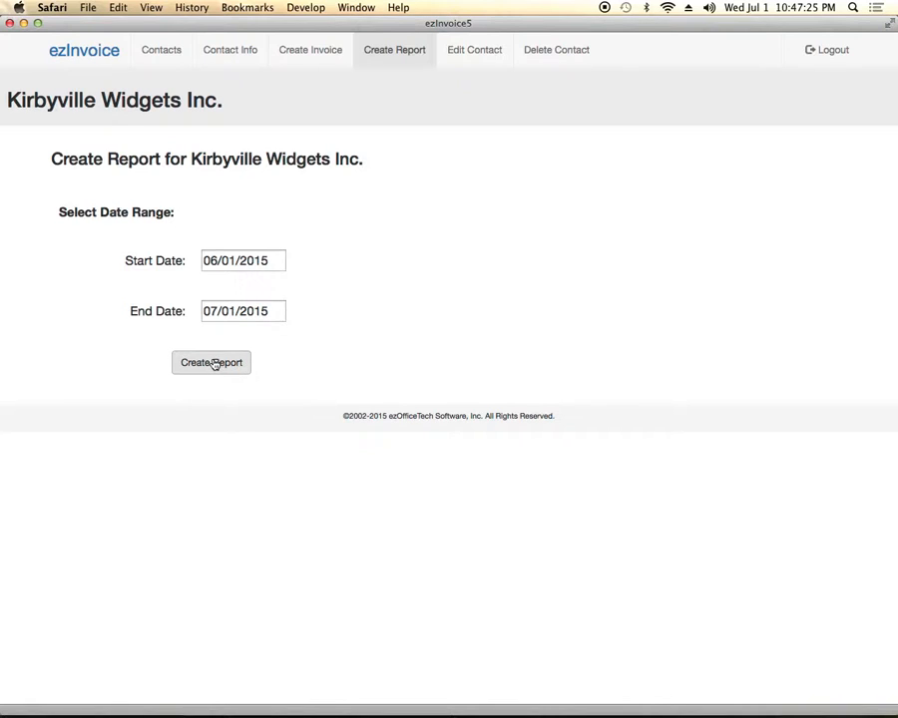
pyautogui.click(236, 258)
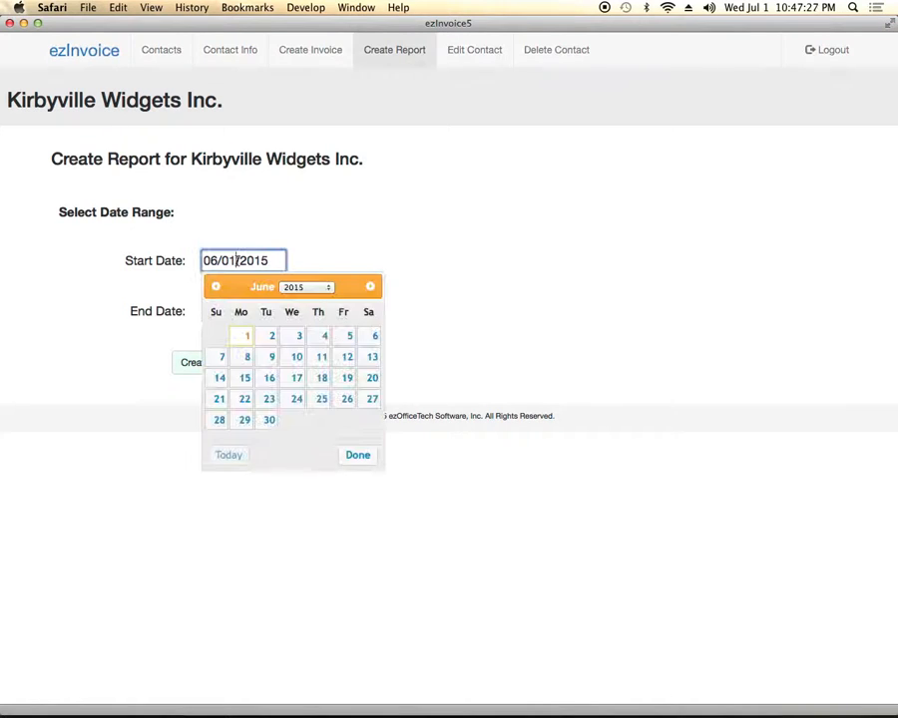
pyautogui.click(215, 287)
pyautogui.click(368, 286)
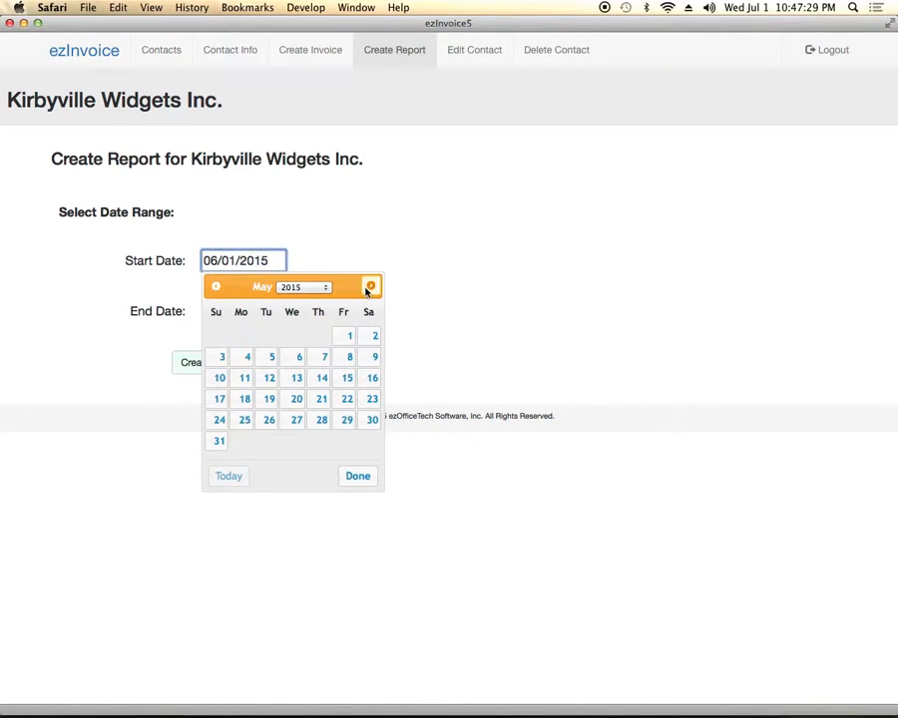
pyautogui.click(312, 244)
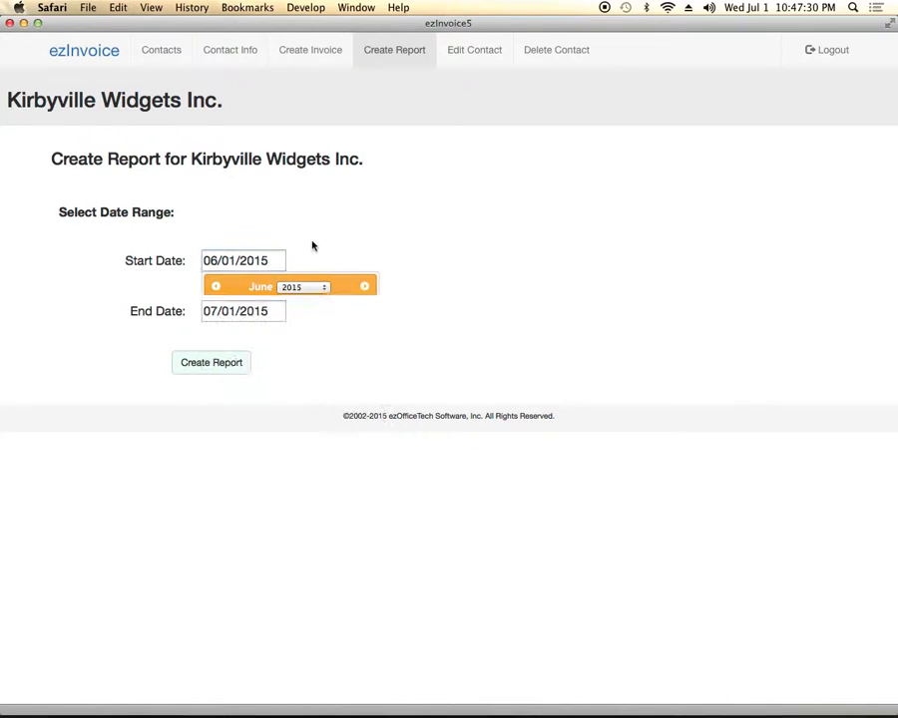
pyautogui.click(216, 366)
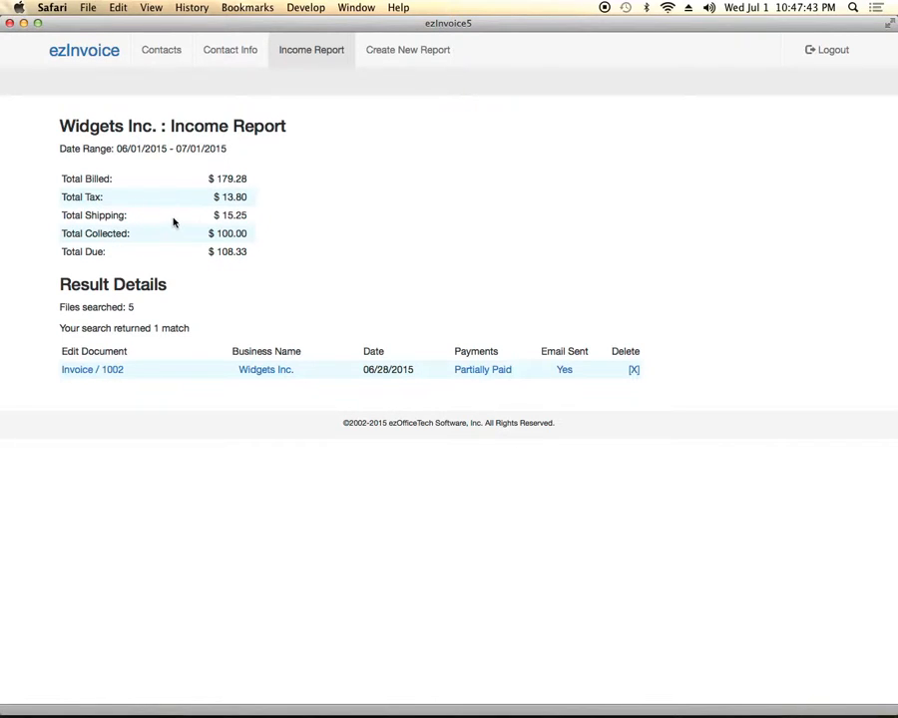
# Review the income report's totals and the listed invoice's document, payment, email and delete entries, and return to the contact's information
pyautogui.click(151, 255)
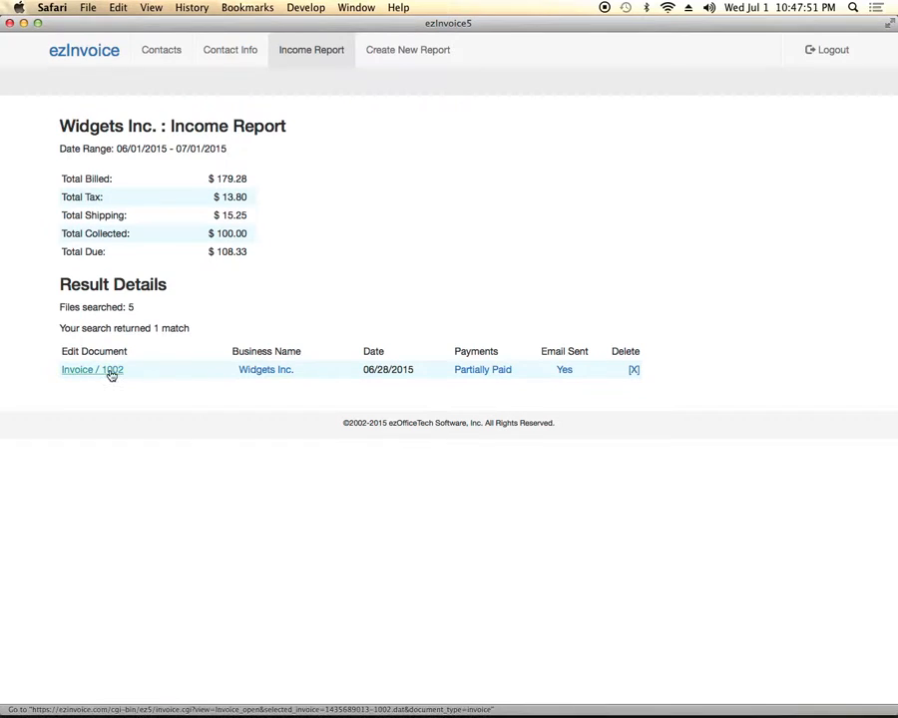
pyautogui.moveTo(110, 374)
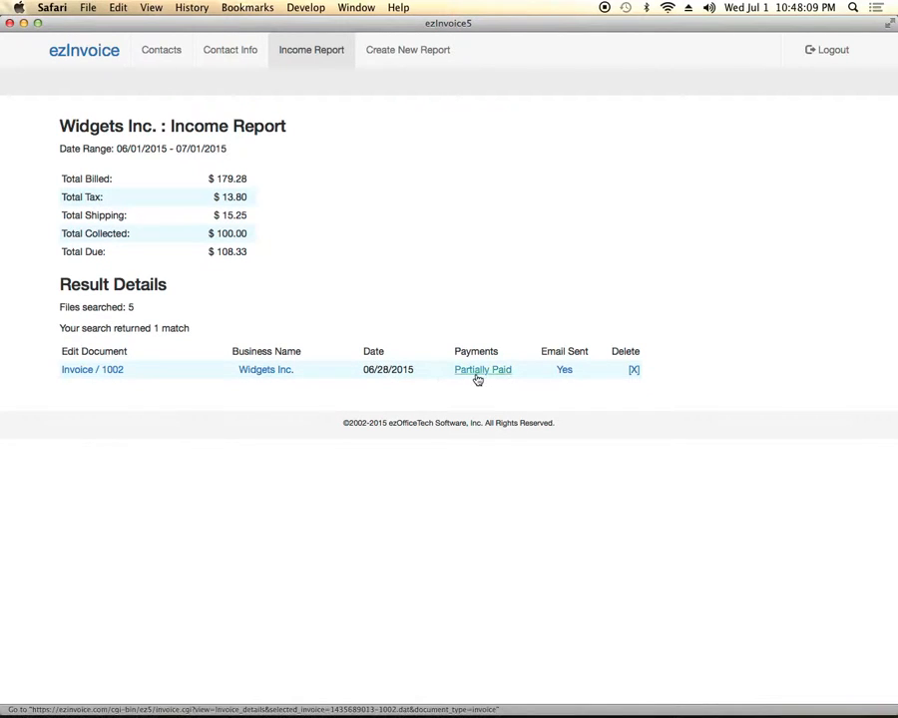
pyautogui.moveTo(478, 379)
pyautogui.moveTo(569, 379)
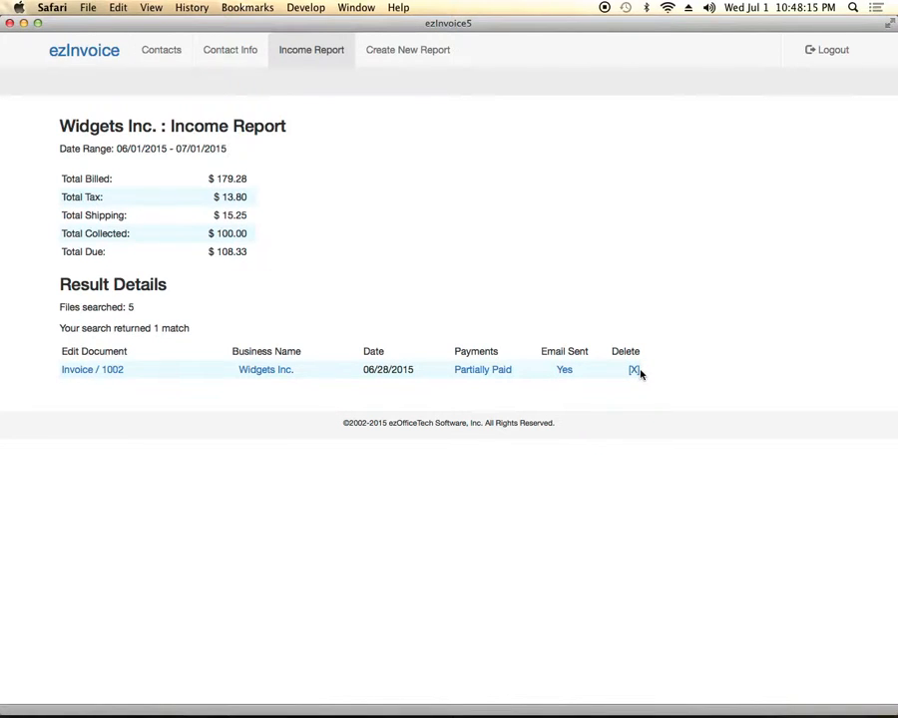
pyautogui.click(223, 55)
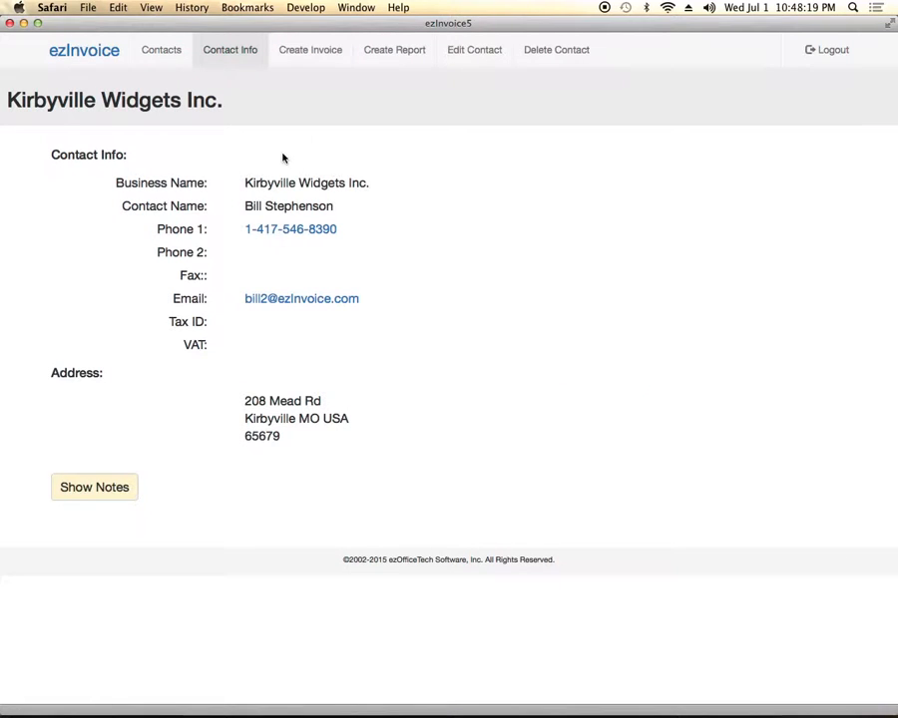
# Open the Kirbyville Widgets Inc. contact for editing, show its shipping address section, and examine the contact and shipping fields
pyautogui.click(469, 52)
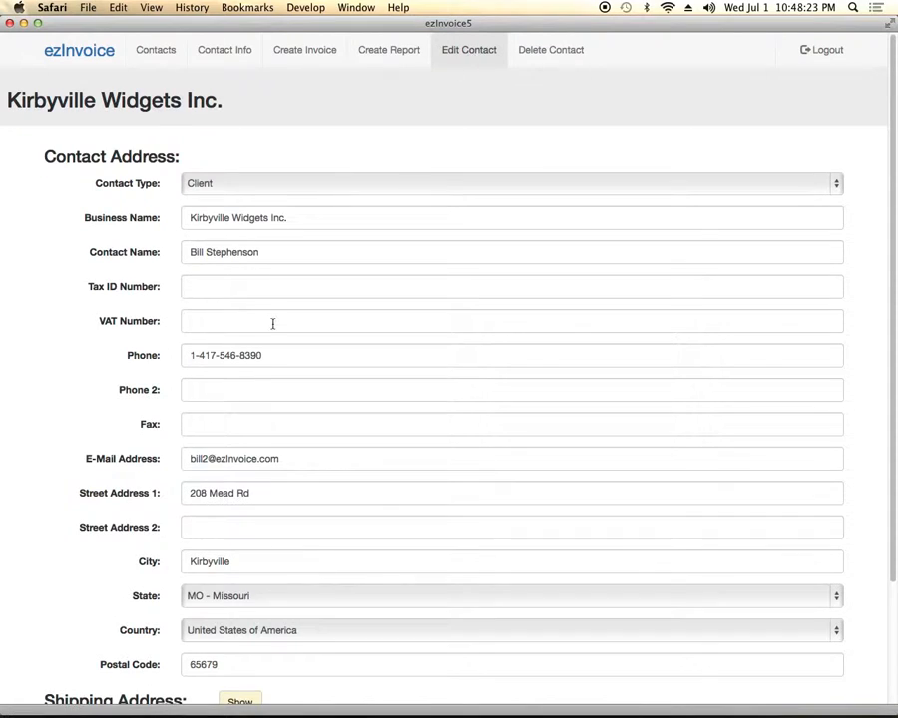
pyautogui.scroll(-3, 272, 323)
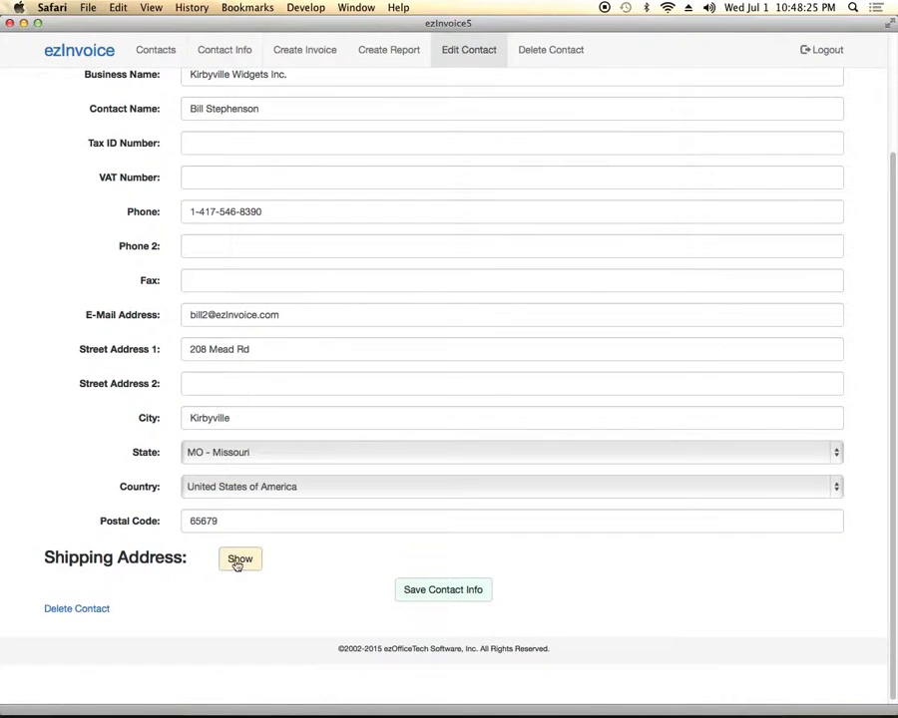
pyautogui.click(238, 561)
pyautogui.scroll(-5, 235, 562)
pyautogui.scroll(6, 230, 548)
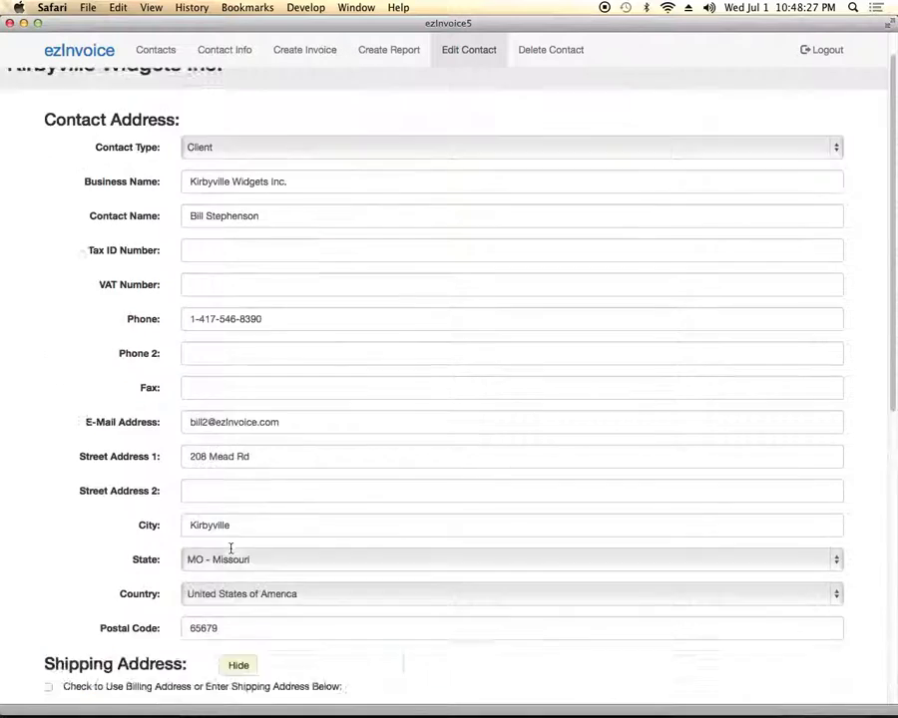
pyautogui.scroll(1, 236, 539)
pyautogui.scroll(-10, 256, 517)
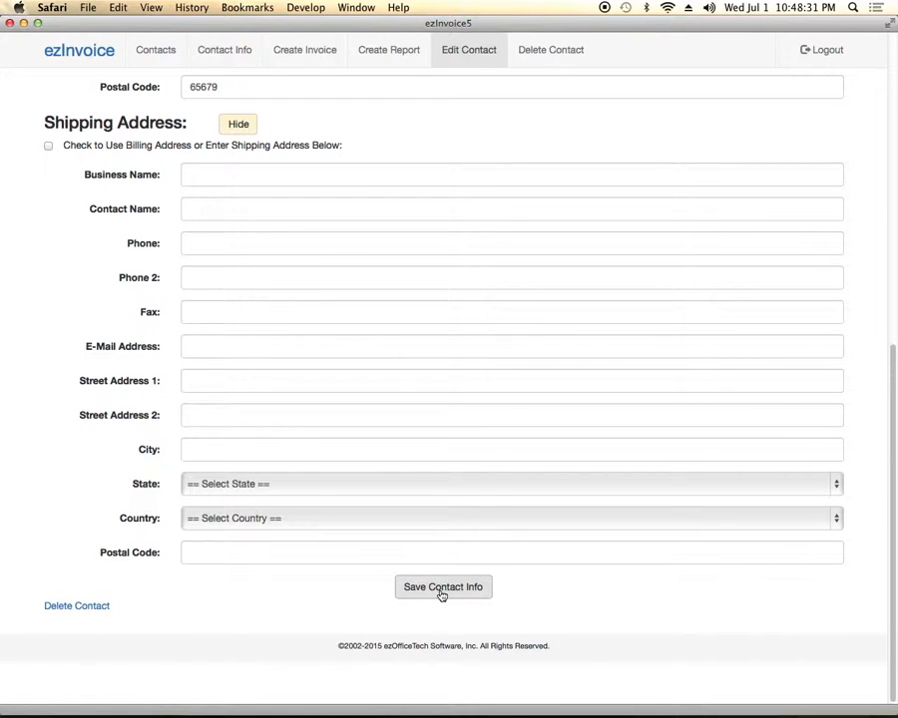
pyautogui.scroll(10, 391, 529)
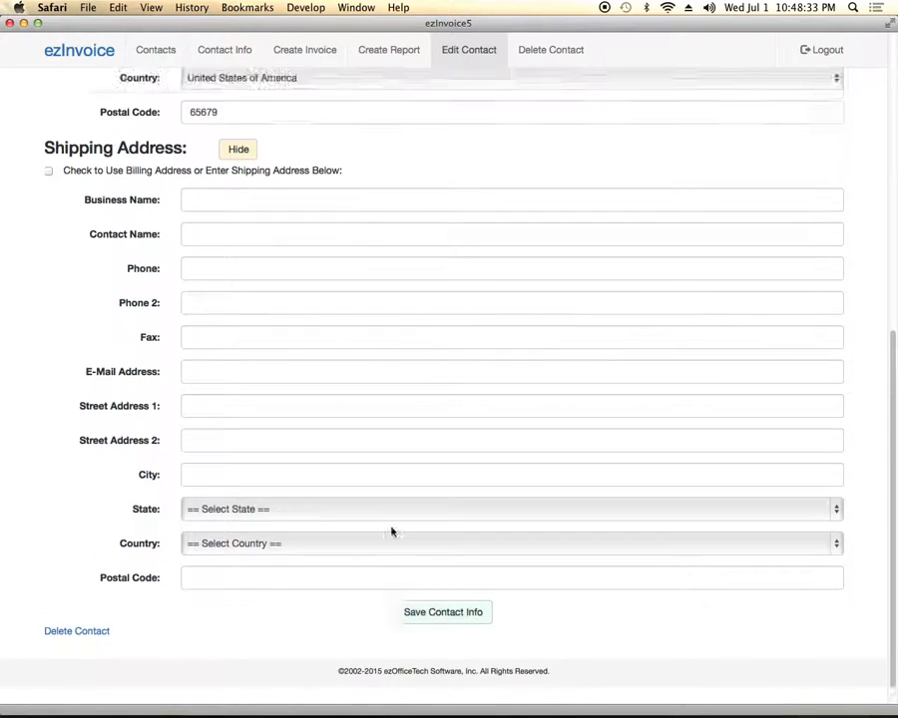
# Request deletion of the Kirbyville Widgets Inc. contact, cancel at the confirmation, and return to the home page
pyautogui.click(549, 50)
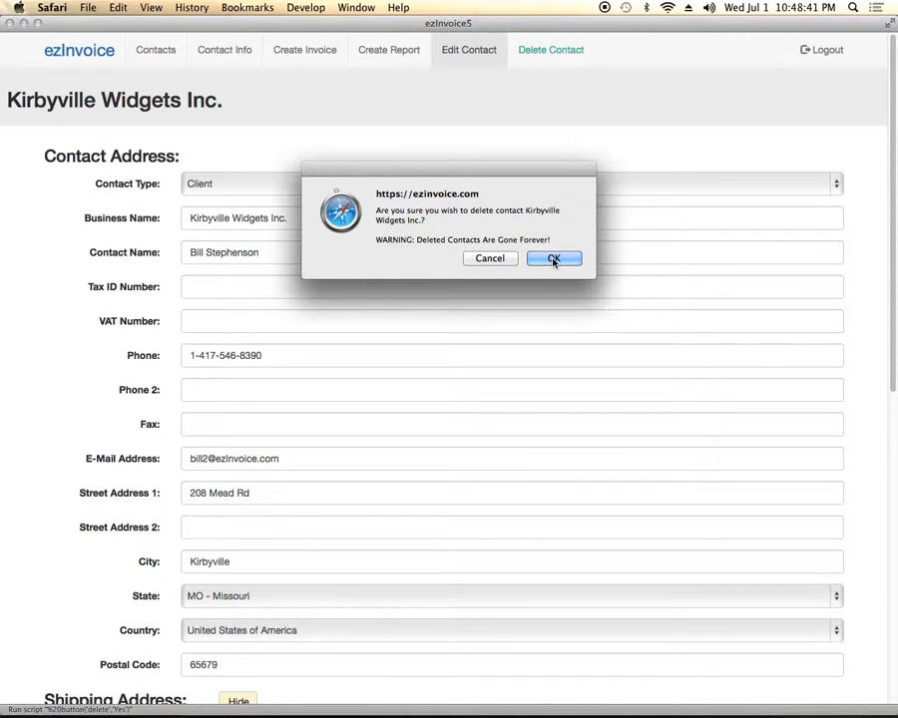
pyautogui.click(477, 259)
pyautogui.scroll(-5, 477, 259)
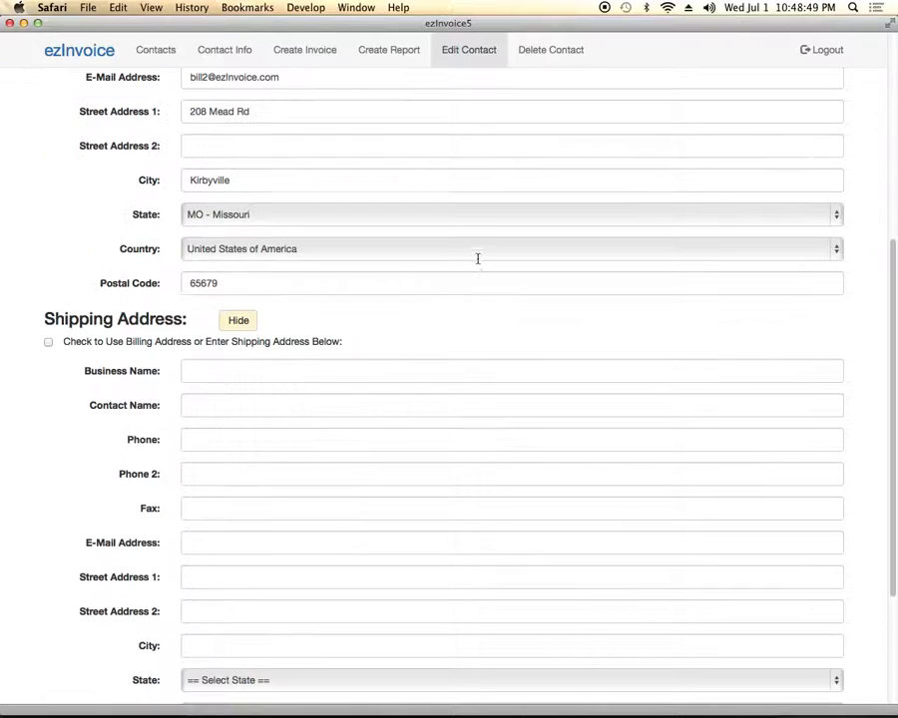
pyautogui.scroll(5, 477, 262)
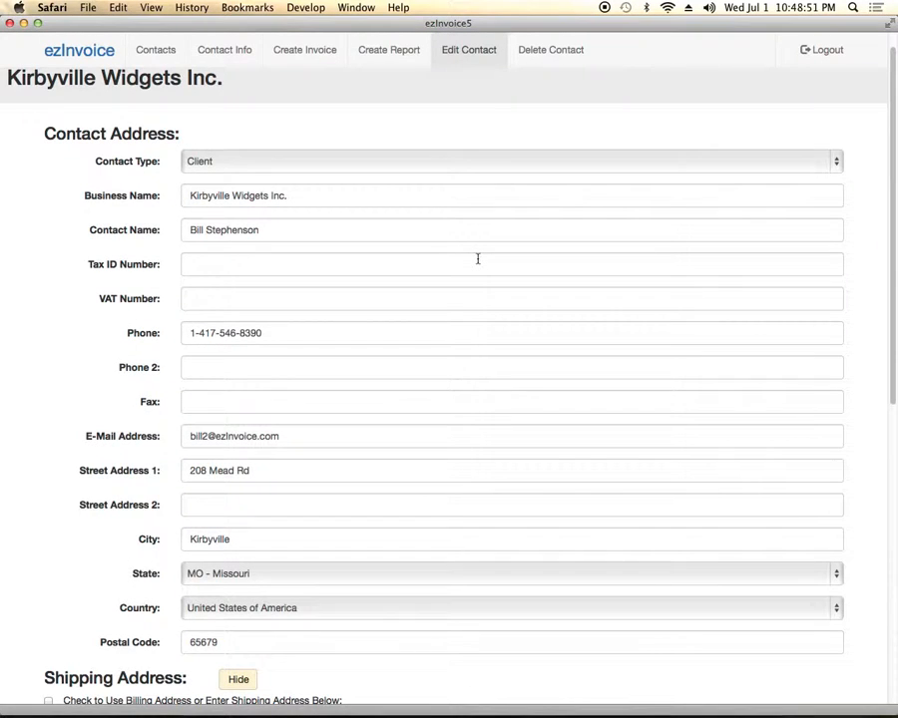
pyautogui.click(95, 50)
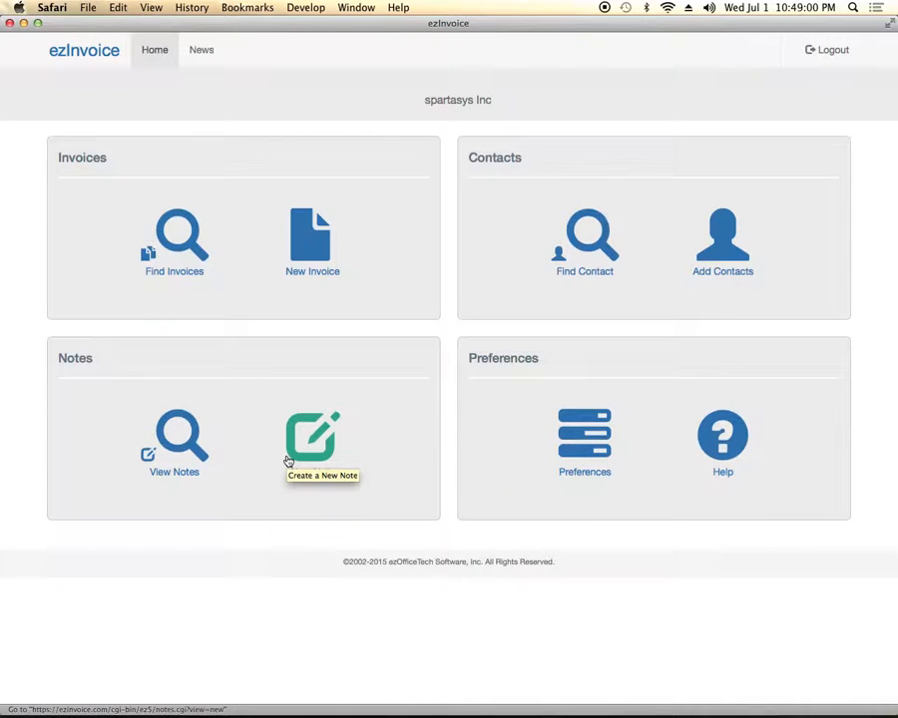